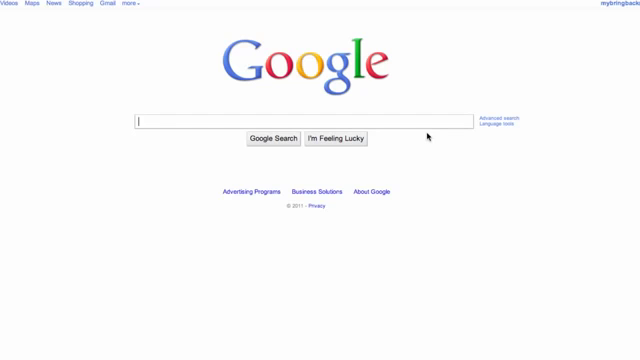
{"action": "type", "text": "java"}
{"action": "type", "text": " j"}
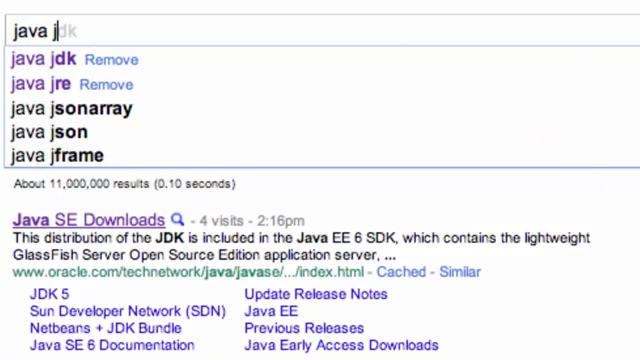
{"action": "type", "text": "dk"}
Run the Google search for 'java jdk' to reach the Java SE Downloads result.
{"action": "key", "text": "Escape"}
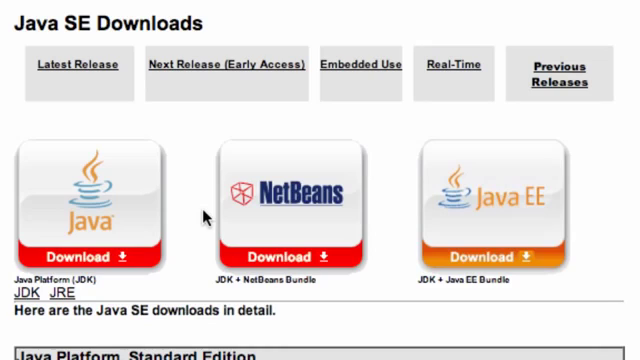
Open the Java Platform (JDK) download and accept the Oracle license agreement.
{"action": "left_click", "coordinate": [120, 222]}
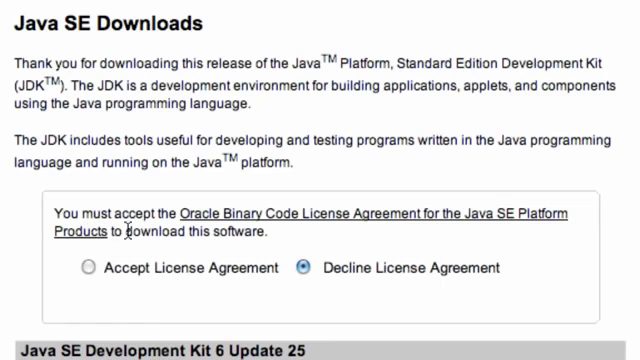
{"action": "left_click", "coordinate": [88, 267]}
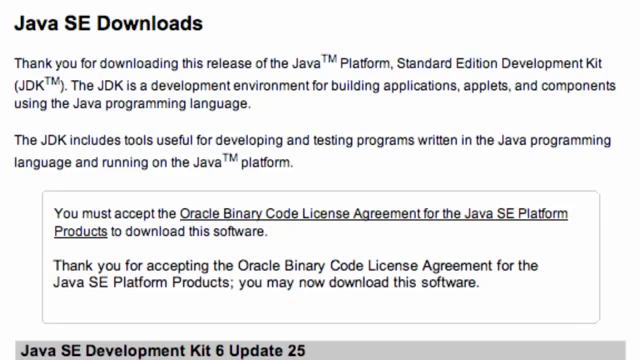
{"action": "scroll", "coordinate": [320, 180], "scroll_direction": "down", "scroll_amount": 3}
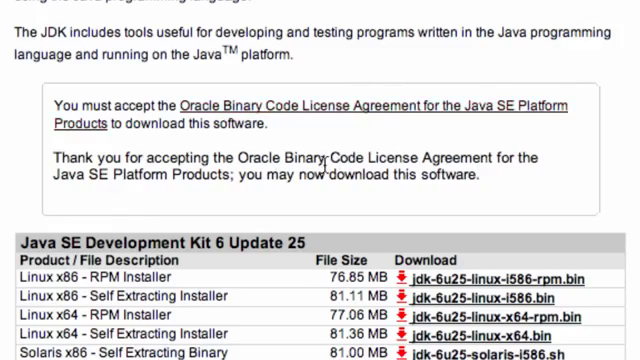
{"action": "scroll", "coordinate": [345, 200], "scroll_direction": "down", "scroll_amount": 2}
{"action": "scroll", "coordinate": [380, 280], "scroll_direction": "down", "scroll_amount": 3}
{"action": "scroll", "coordinate": [400, 290], "scroll_direction": "down", "scroll_amount": 2}
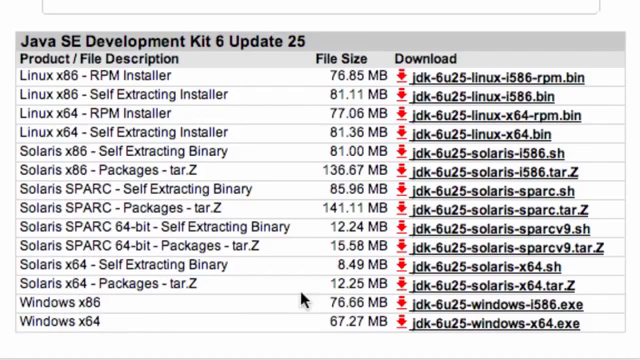
Request jdk-6u25-windows-i586.exe, then cancel the save dialog.
{"action": "left_click", "coordinate": [475, 306]}
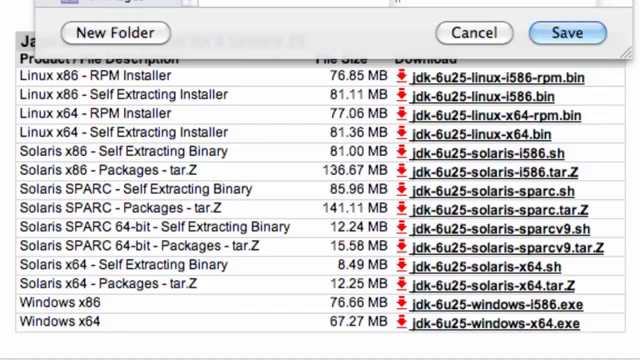
{"action": "left_click", "coordinate": [474, 33]}
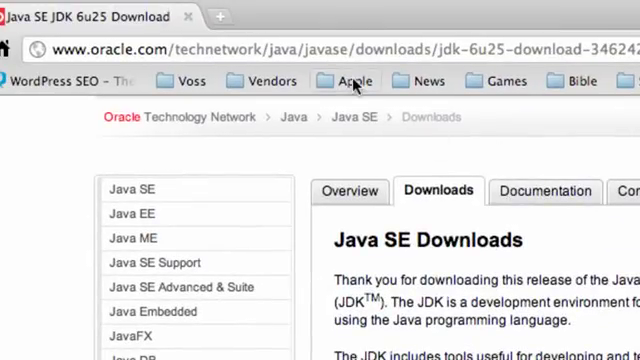
Replace the Oracle address with mybringback.com and load the site.
{"action": "left_click", "coordinate": [356, 49]}
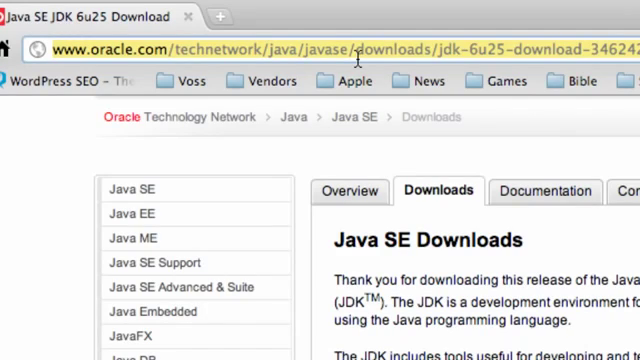
{"action": "left_click", "coordinate": [356, 49]}
{"action": "type", "text": "mybringback.com"}
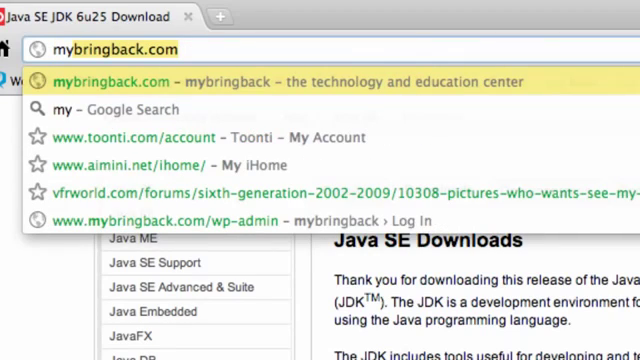
{"action": "key", "text": "Return"}
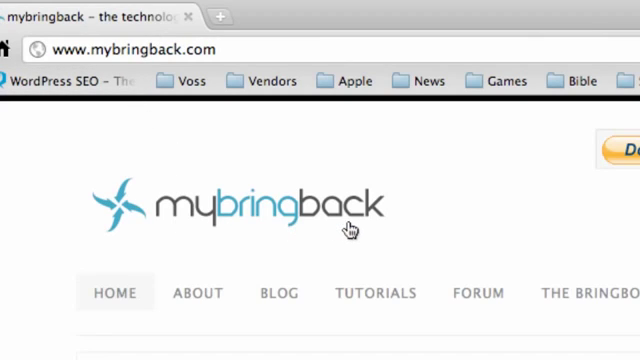
Open TUTORIALS, then the 'Setting up JDK on you computer' article.
{"action": "left_click", "coordinate": [380, 293]}
{"action": "scroll", "coordinate": [390, 303], "scroll_direction": "down", "scroll_amount": 5}
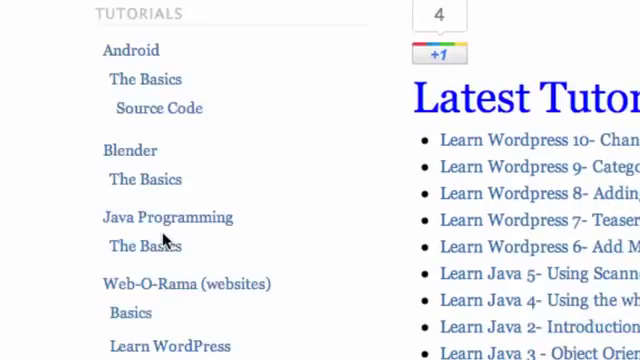
{"action": "scroll", "coordinate": [160, 240], "scroll_direction": "down", "scroll_amount": 2}
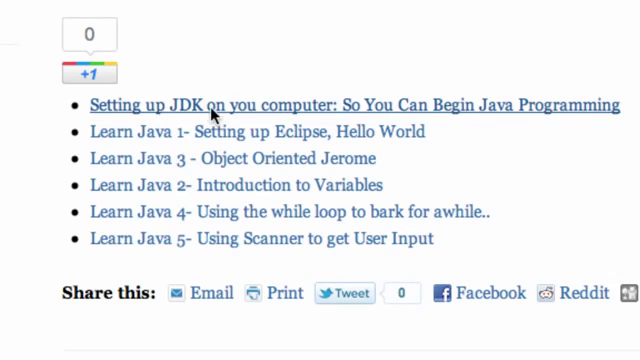
{"action": "left_click", "coordinate": [213, 108]}
{"action": "scroll", "coordinate": [320, 200], "scroll_direction": "down", "scroll_amount": 5}
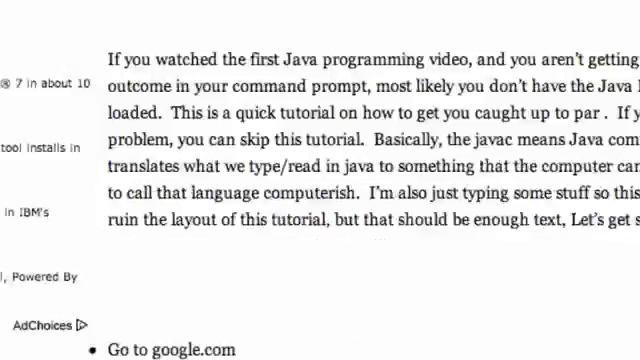
{"action": "scroll", "coordinate": [320, 200], "scroll_direction": "down", "scroll_amount": 5}
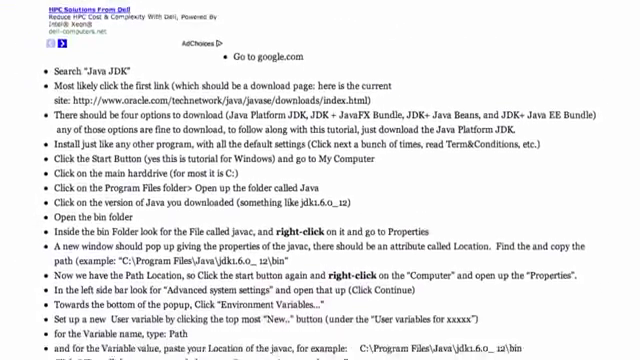
{"action": "scroll", "coordinate": [320, 200], "scroll_direction": "down", "scroll_amount": 2}
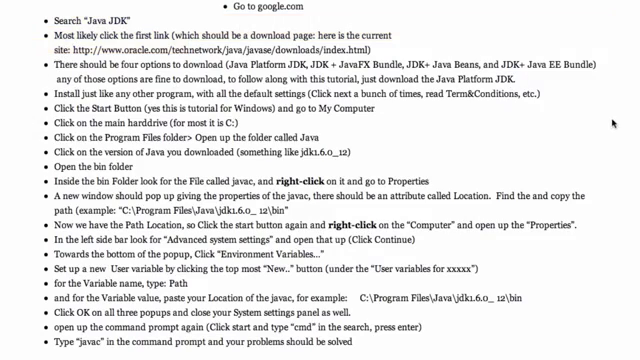
{"action": "scroll", "coordinate": [320, 180], "scroll_direction": "down", "scroll_amount": 5}
{"action": "scroll", "coordinate": [320, 180], "scroll_direction": "down", "scroll_amount": 5}
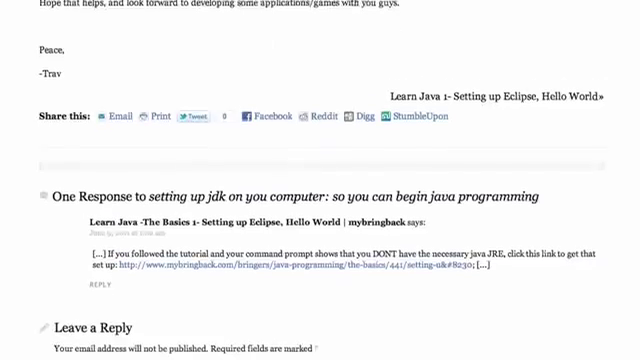
{"action": "scroll", "coordinate": [320, 180], "scroll_direction": "down", "scroll_amount": 3}
{"action": "scroll", "coordinate": [320, 180], "scroll_direction": "up", "scroll_amount": 3}
{"action": "scroll", "coordinate": [320, 180], "scroll_direction": "up", "scroll_amount": 4}
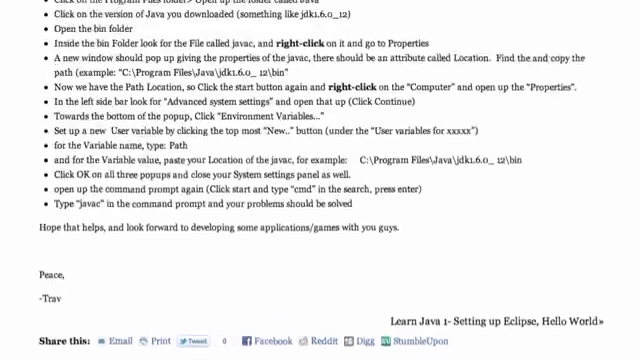
{"action": "scroll", "coordinate": [320, 180], "scroll_direction": "up", "scroll_amount": 4}
{"action": "scroll", "coordinate": [320, 180], "scroll_direction": "up", "scroll_amount": 2}
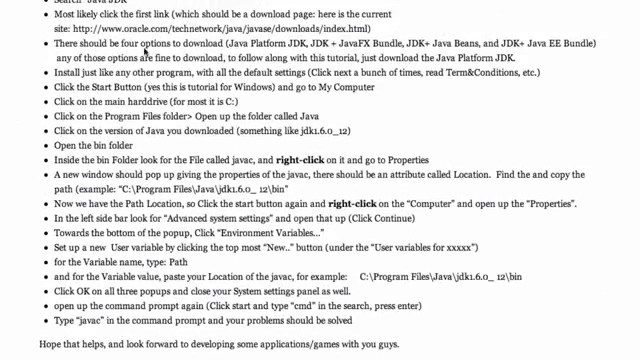